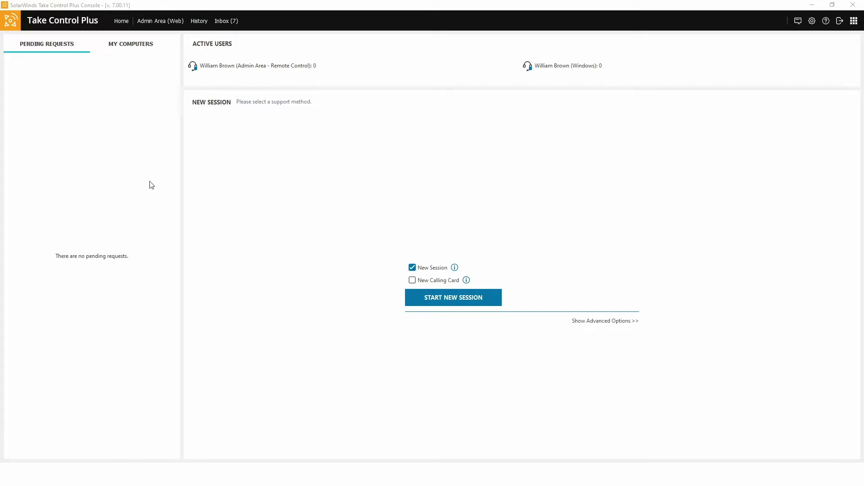
# - Browse the Tech Room group in My Computers, go back to its parent group and return to the pending requests
pyautogui.click(135, 47)
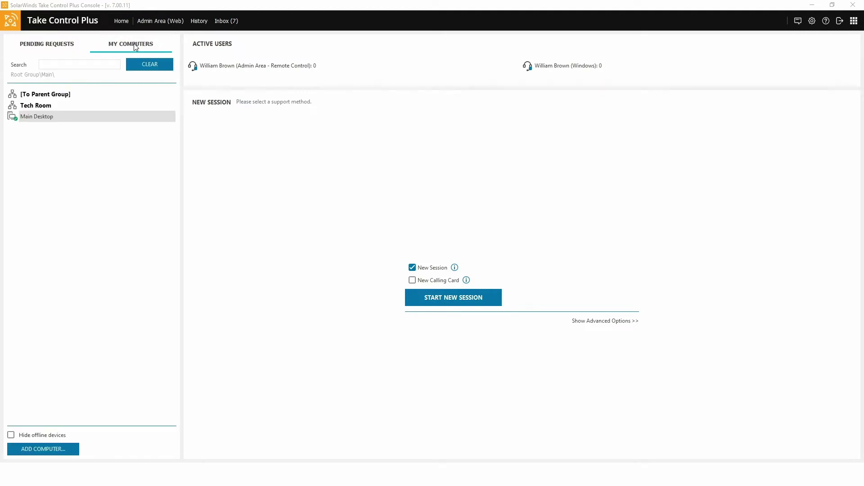
pyautogui.doubleClick(47, 107)
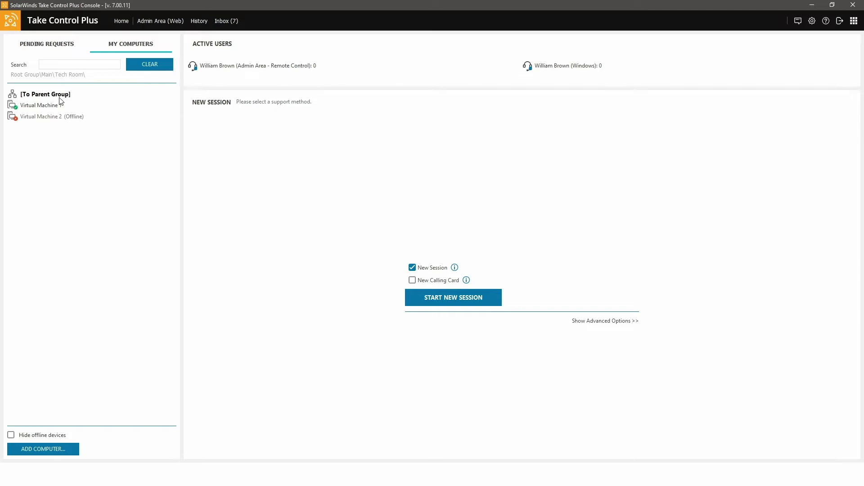
pyautogui.doubleClick(59, 96)
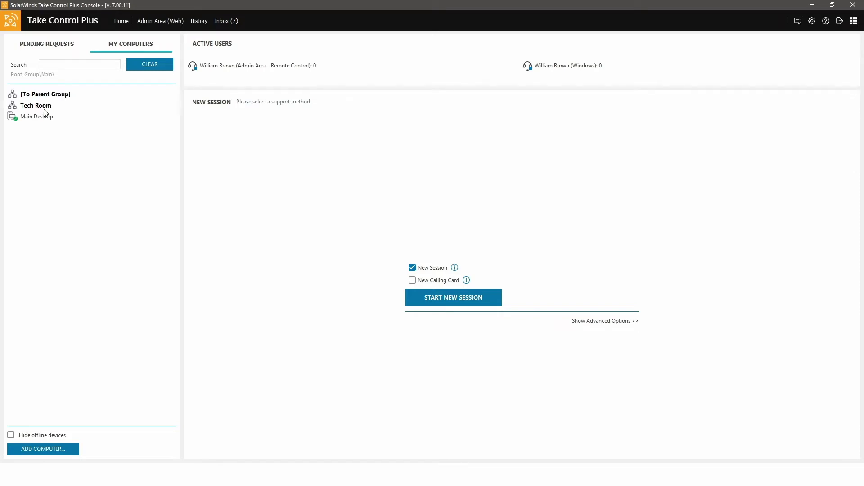
pyautogui.click(60, 48)
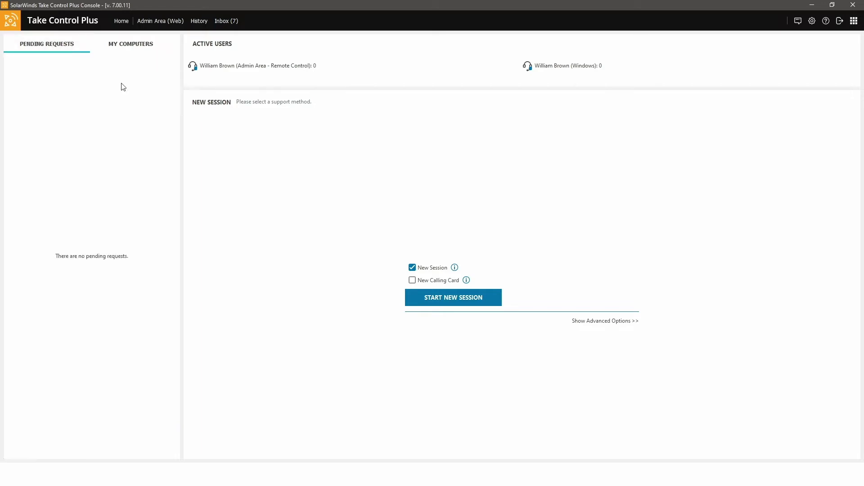
# - Start a new session to generate its PIN code and support link, return to the support methods and select New Calling Card
pyautogui.click(455, 302)
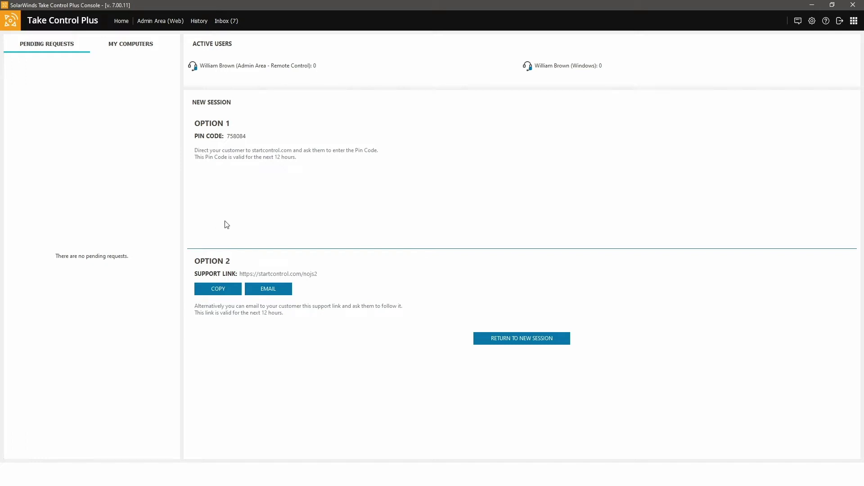
pyautogui.click(510, 342)
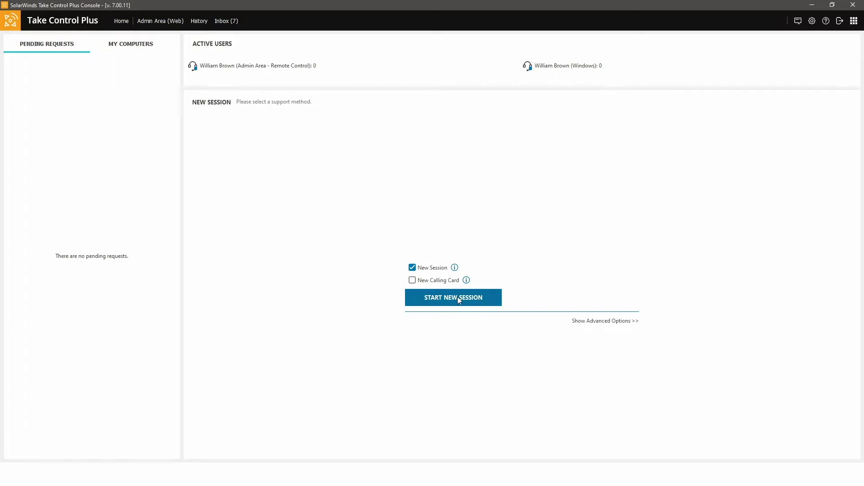
pyautogui.click(443, 281)
# - Open the technician chat window to view its chat sessions area and close it
pyautogui.click(798, 20)
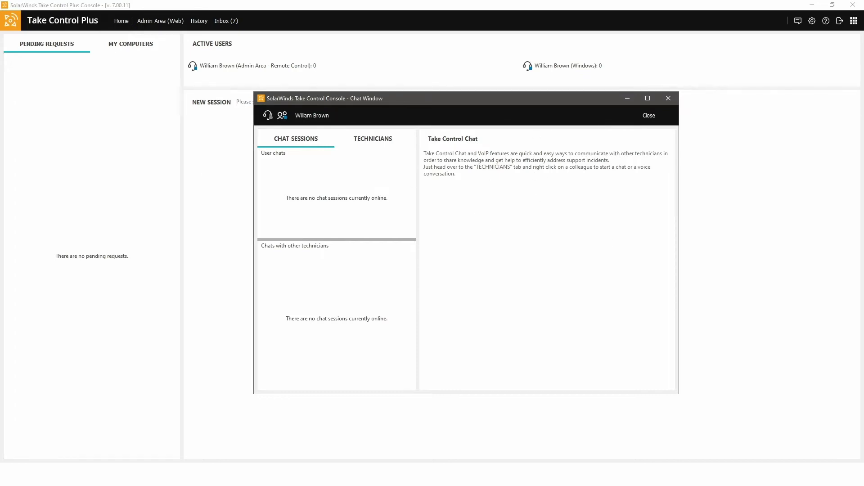
pyautogui.hotkey('alt', 'F4')
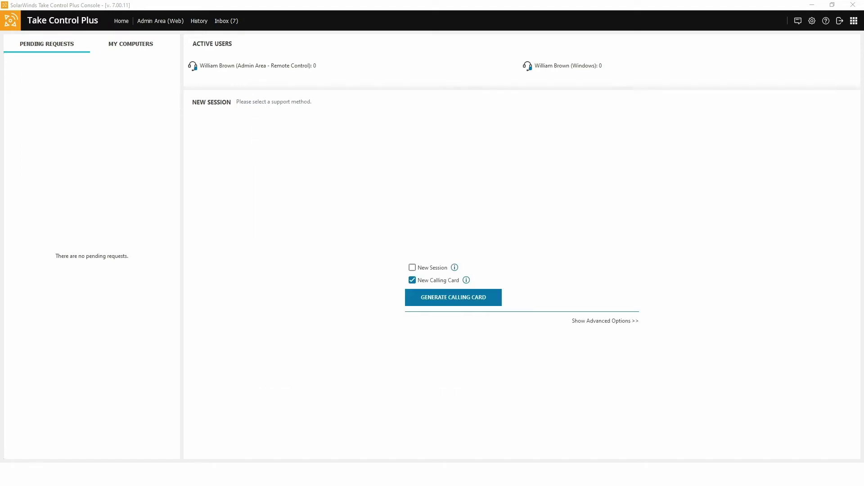
# - Start a New Session and download the Windows support applet from the Remote Support Portal using the session's 6-digit code
pyautogui.click(413, 267)
pyautogui.click(433, 303)
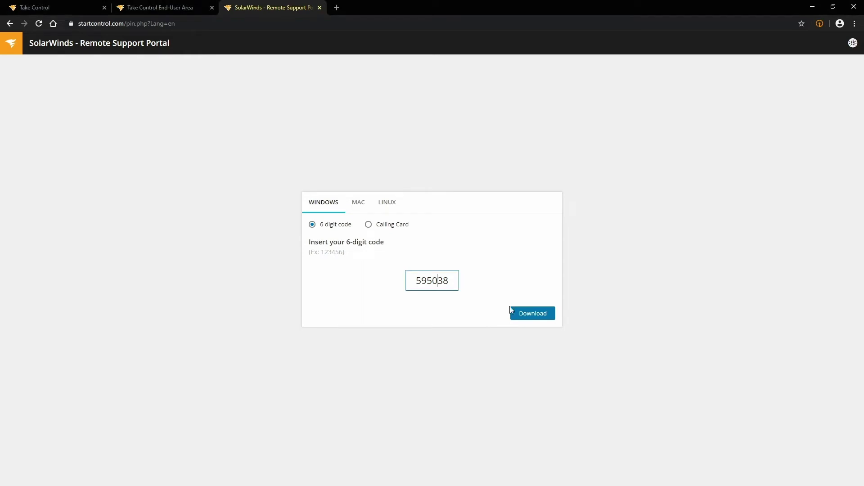
pyautogui.click(525, 313)
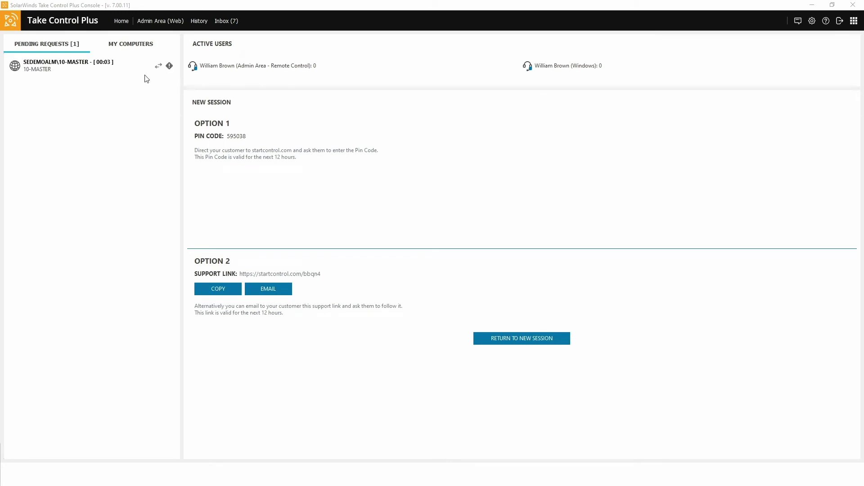
# - Open the pending support request from the 10-MASTER computer and accept it
pyautogui.click(109, 69)
pyautogui.click(109, 68)
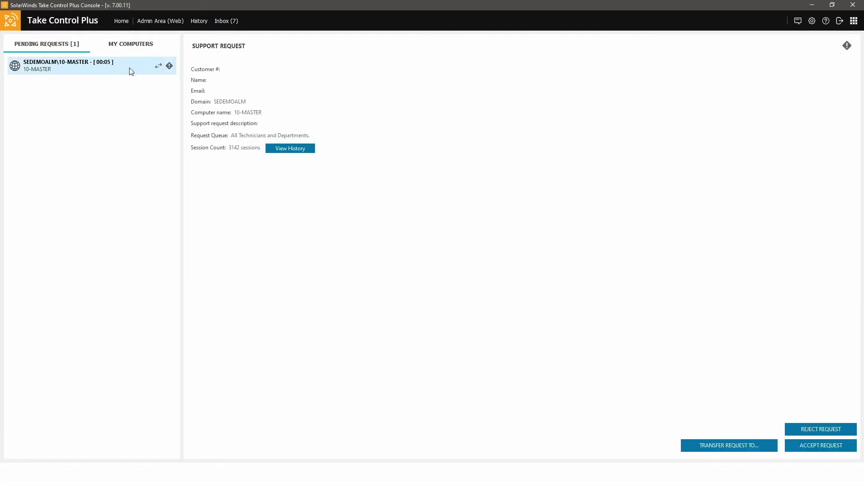
pyautogui.click(820, 446)
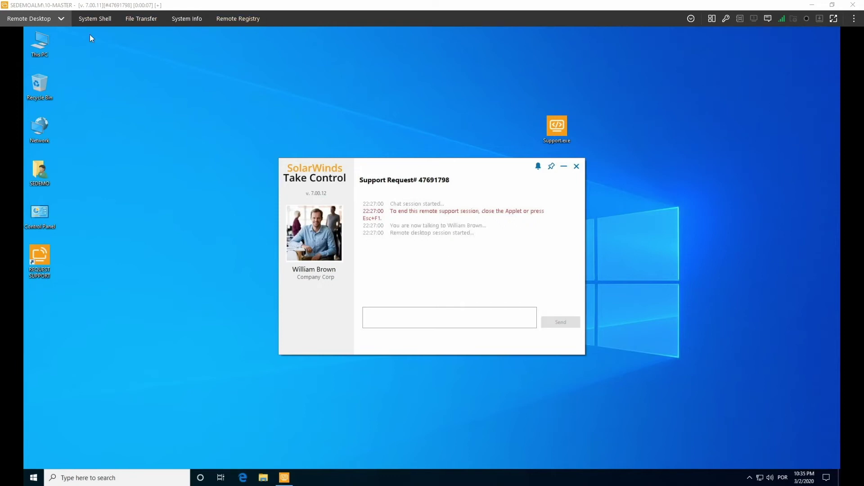
# - Examine the Remote Desktop session's View and Interactions options, including color, remote resolution and shared clipboard
pyautogui.click(61, 18)
pyautogui.moveTo(63, 32)
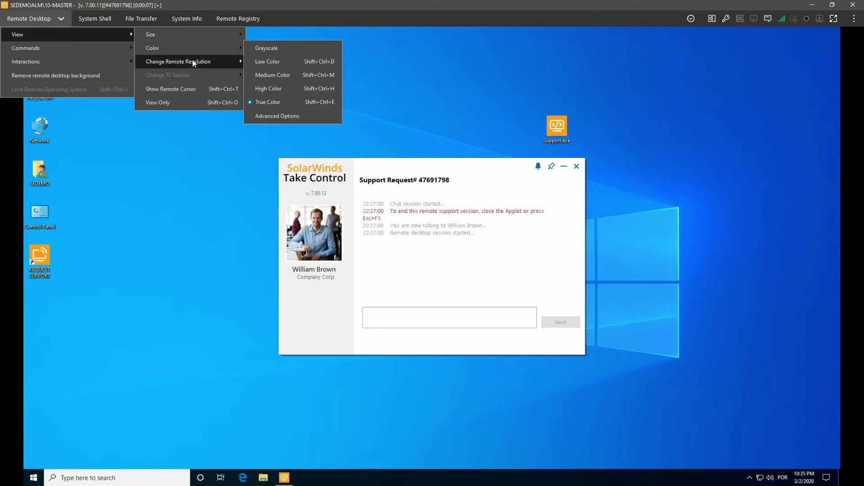
pyautogui.moveTo(206, 64)
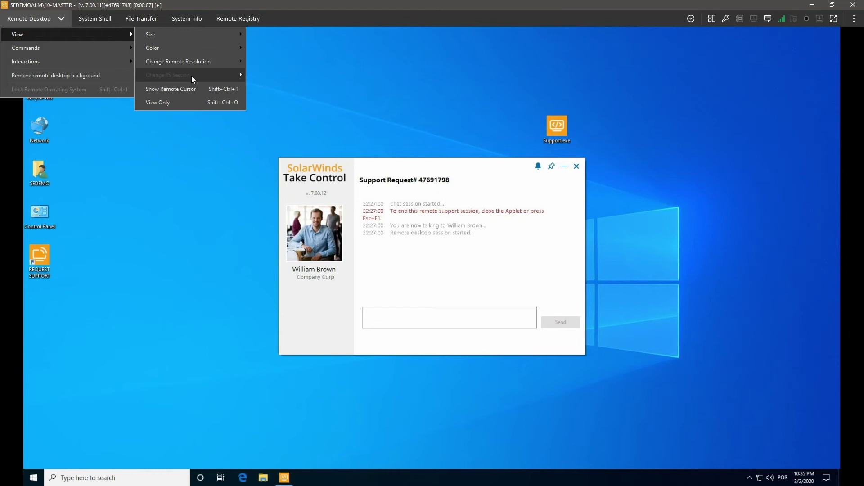
pyautogui.moveTo(101, 64)
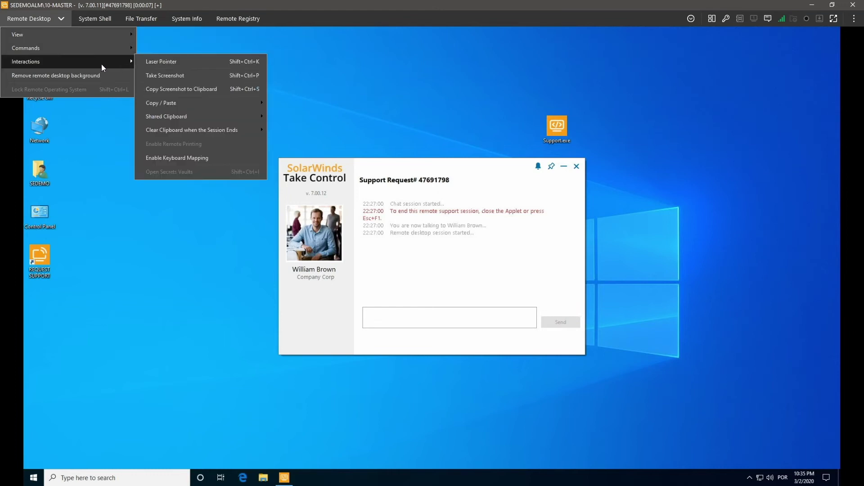
pyautogui.moveTo(209, 119)
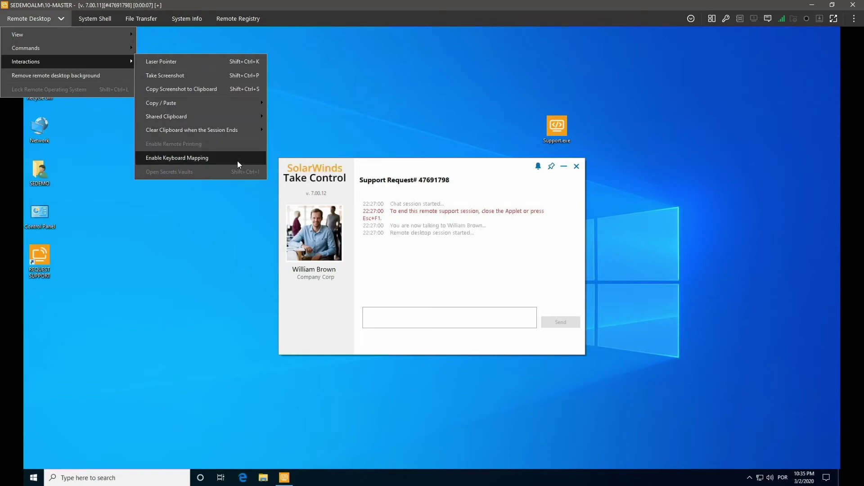
# - Look through the viewer settings, such as Dark Menus, Video Storage Location and Session Inactivity Timeout
pyautogui.click(854, 19)
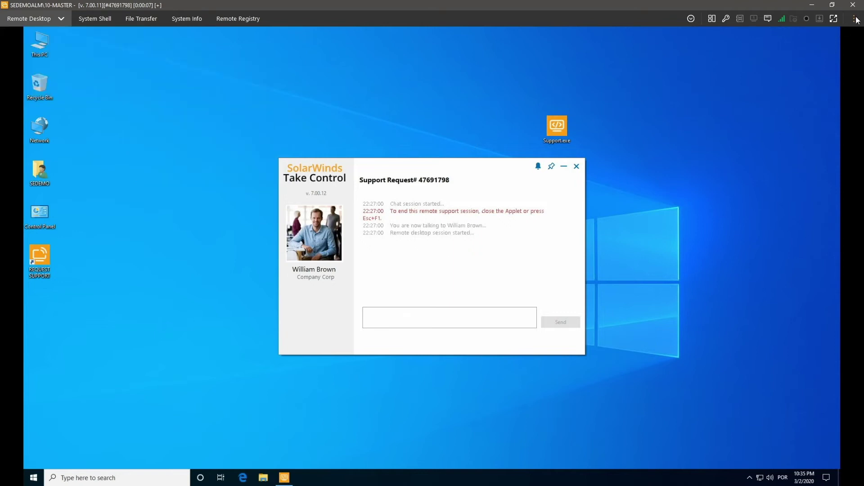
pyautogui.click(855, 19)
pyautogui.moveTo(771, 117)
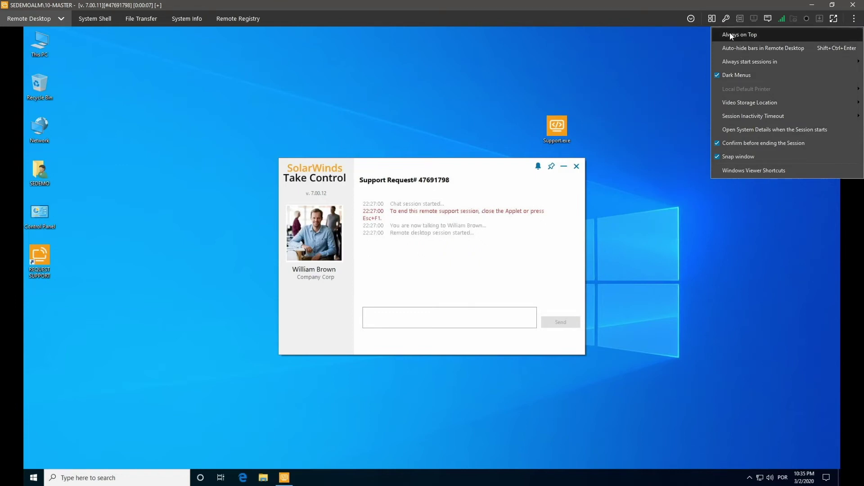
# - View the Restart & Shutdown choices for the remote computer and cancel without applying any
pyautogui.click(691, 19)
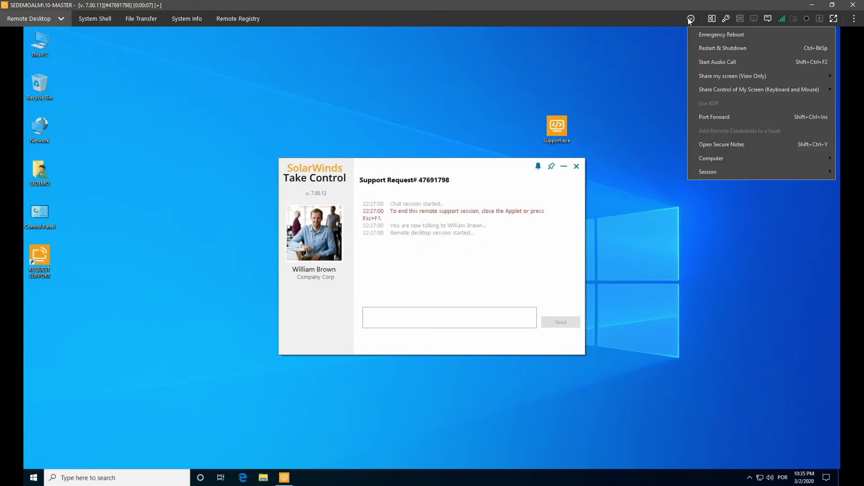
pyautogui.click(709, 49)
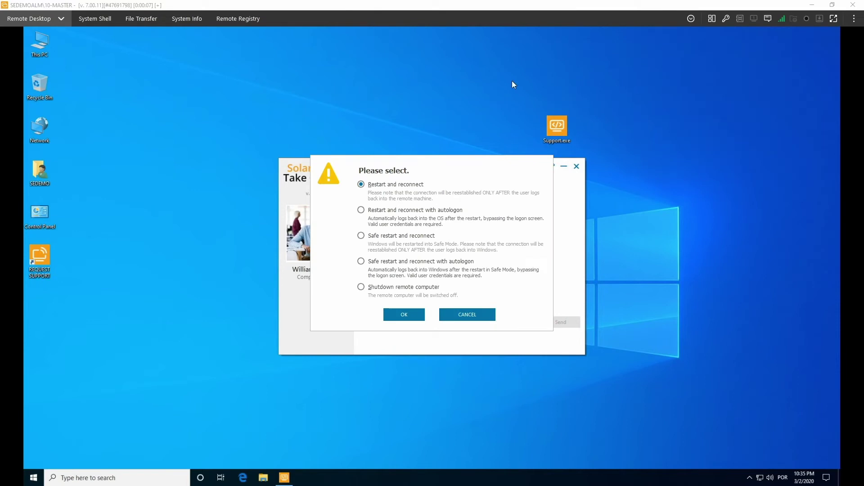
pyautogui.click(486, 317)
# - Examine the session's Computer commands, such as adding the PC to the My Computers list and asking for remote user credentials
pyautogui.click(691, 19)
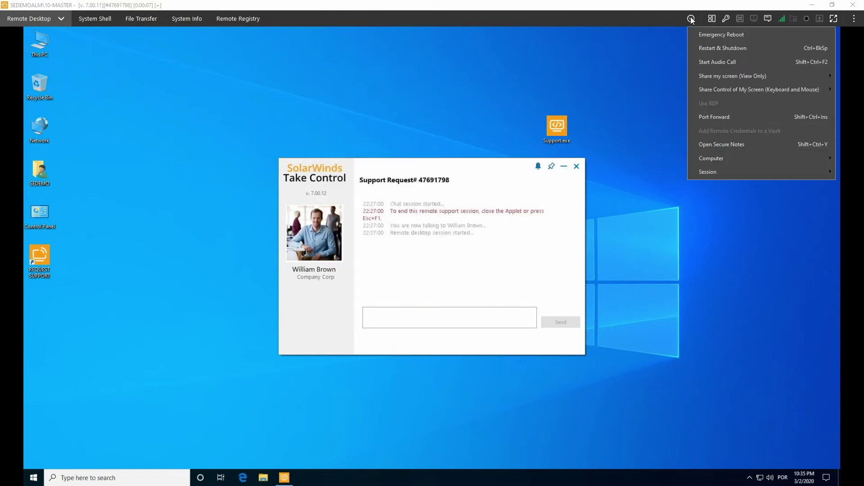
pyautogui.moveTo(718, 158)
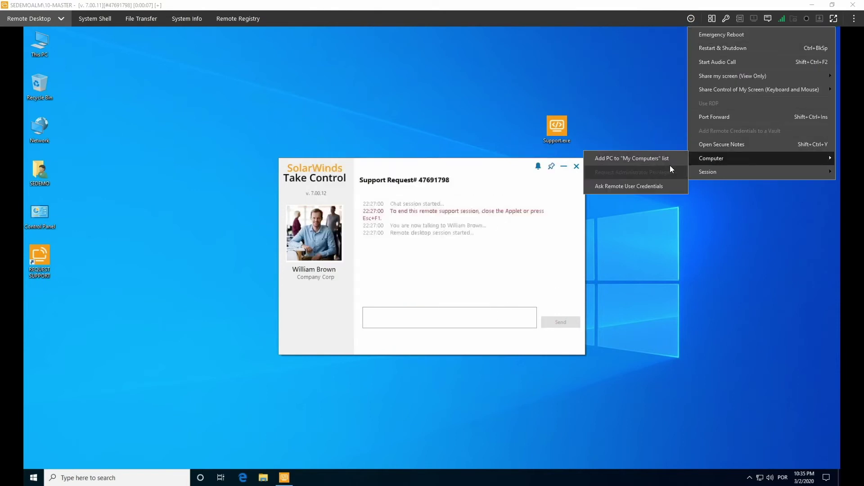
pyautogui.click(691, 19)
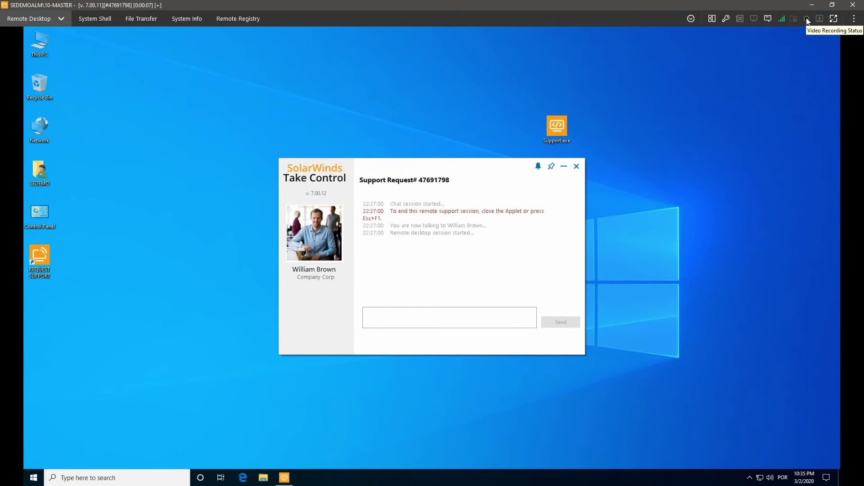
# - Open the Passportal Vaults window in the remote session and close it
pyautogui.click(724, 19)
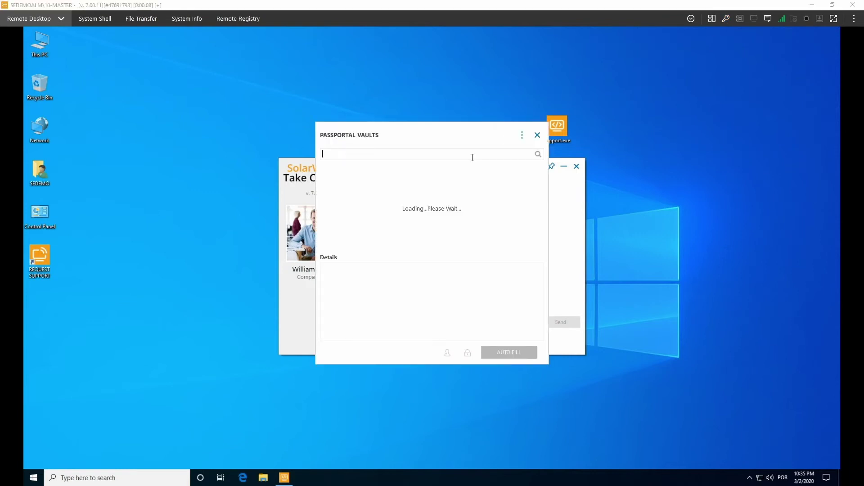
pyautogui.click(538, 136)
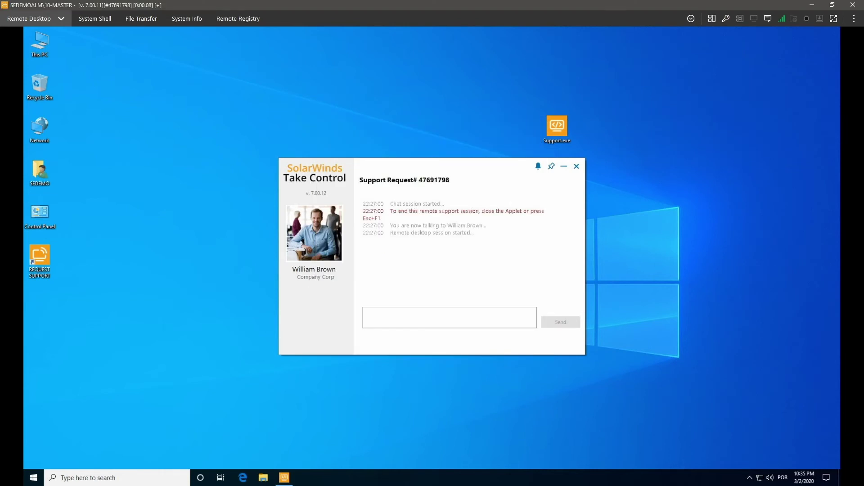
# - Open the remote System Shell and switch it from CMD Prompt to PowerShell
pyautogui.click(95, 18)
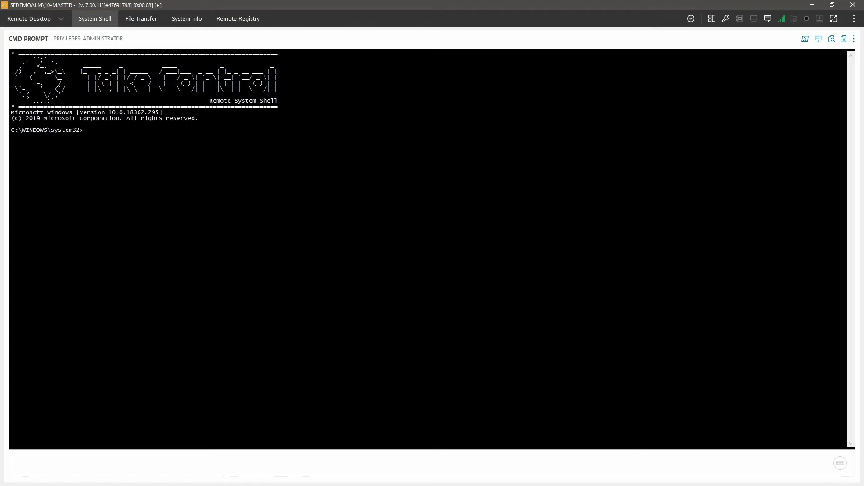
pyautogui.click(806, 39)
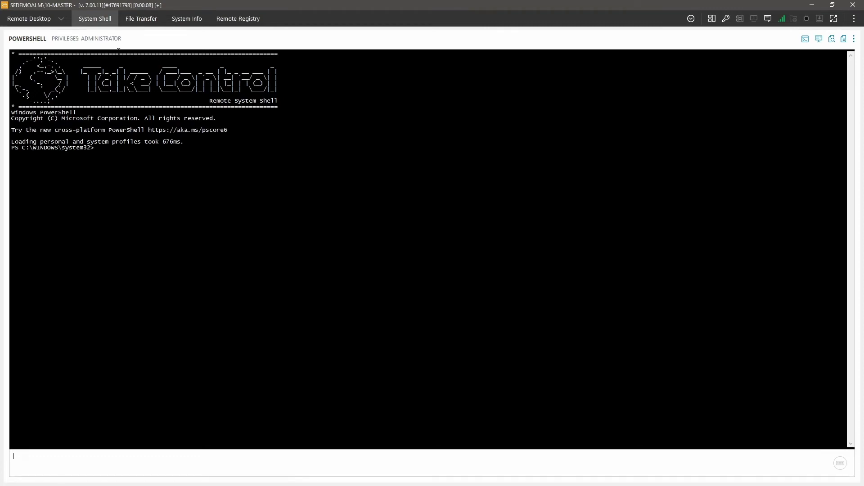
# - View the local and remote file lists for File Transfer and the computer's Remote Registry
pyautogui.click(135, 20)
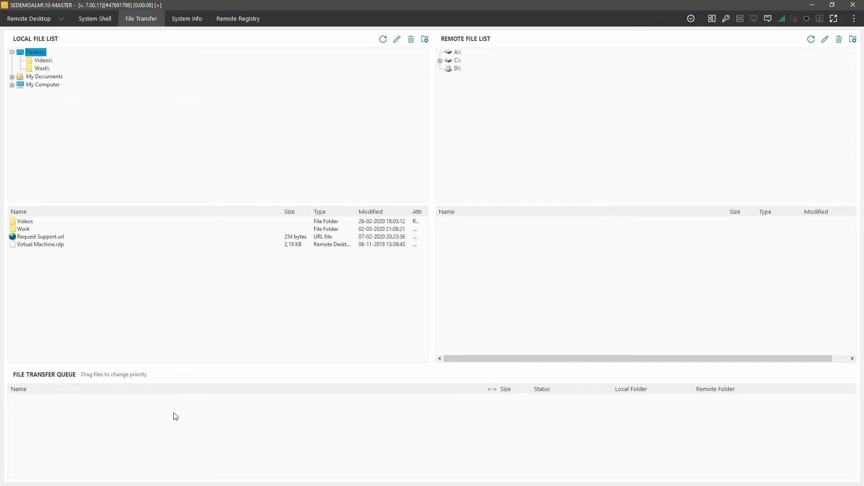
pyautogui.click(237, 20)
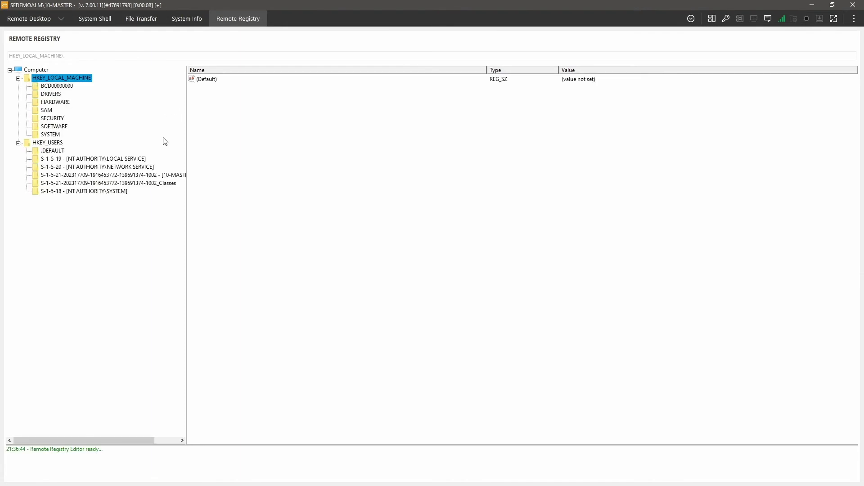
# - Display the remote computer's process list in System Info and expand the Events and Windows Updates categories
pyautogui.click(190, 19)
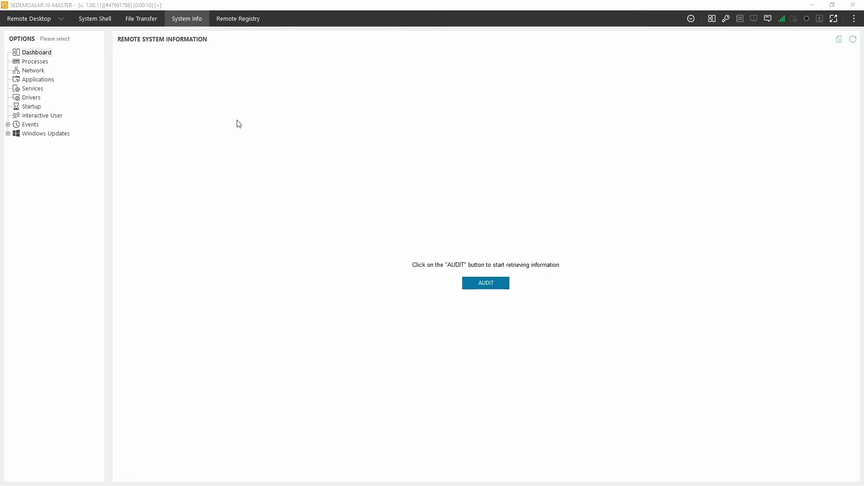
pyautogui.click(47, 62)
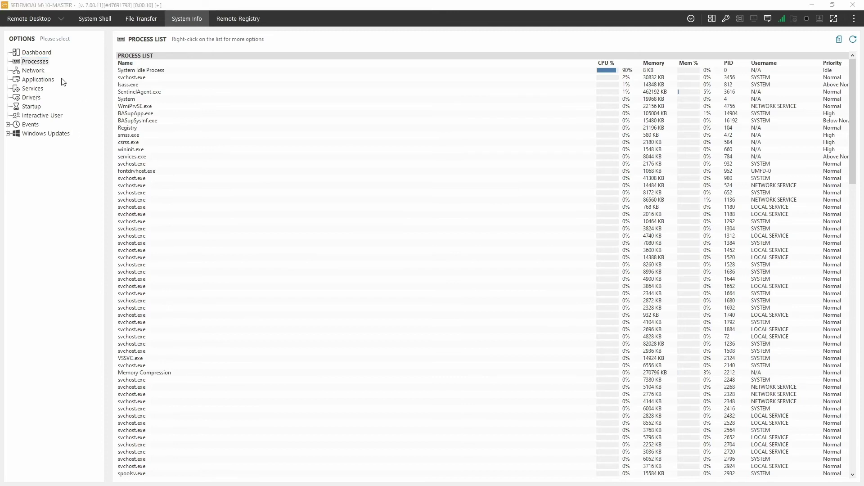
pyautogui.click(9, 125)
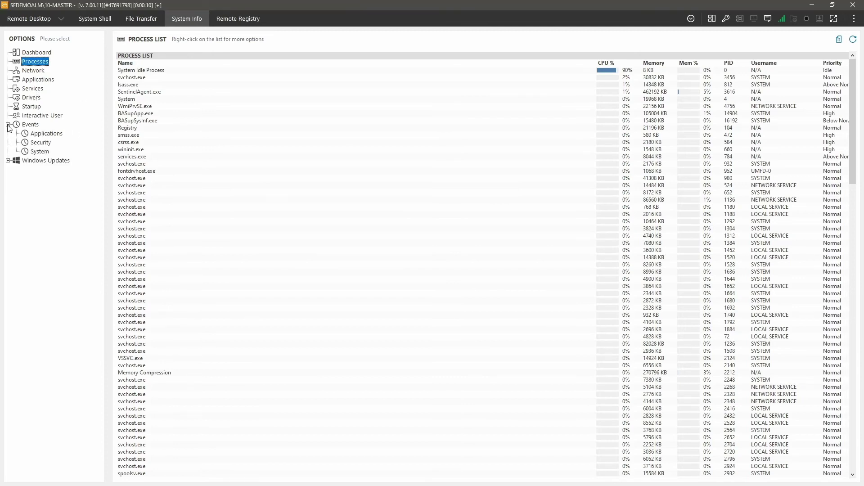
pyautogui.click(8, 160)
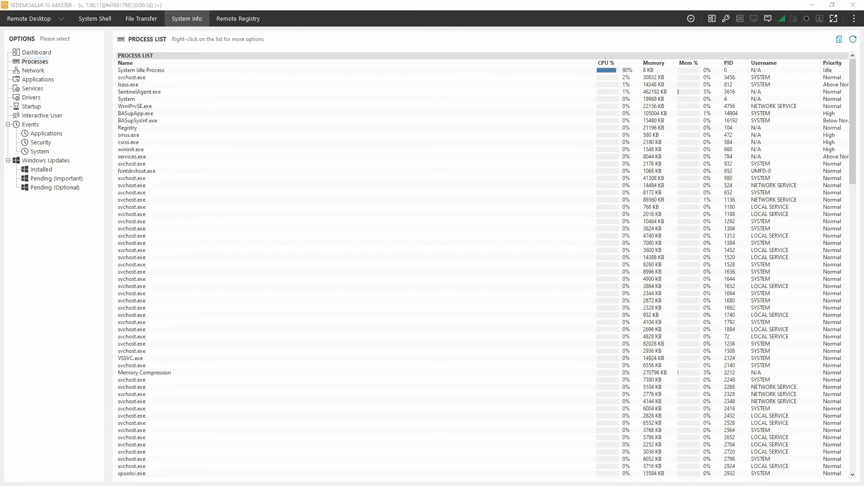
# - Return to the remote desktop and review the session actions, including the Computer options and the Session options with Transfer / Share
pyautogui.click(44, 20)
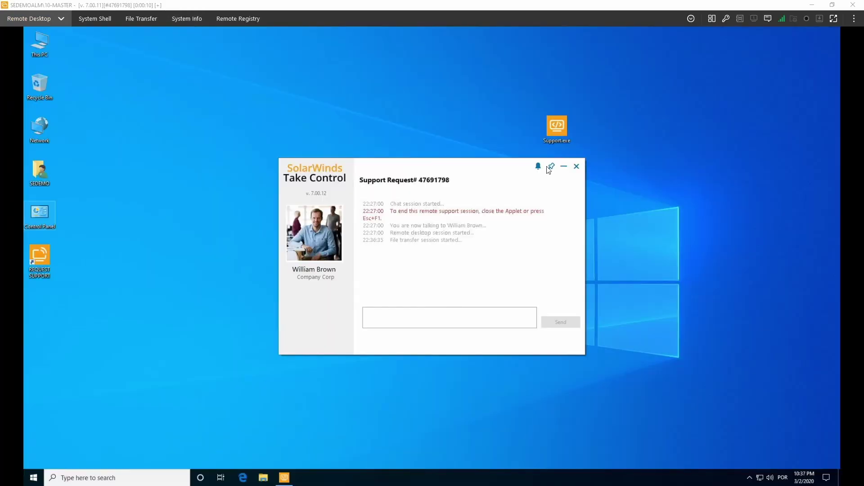
pyautogui.click(692, 19)
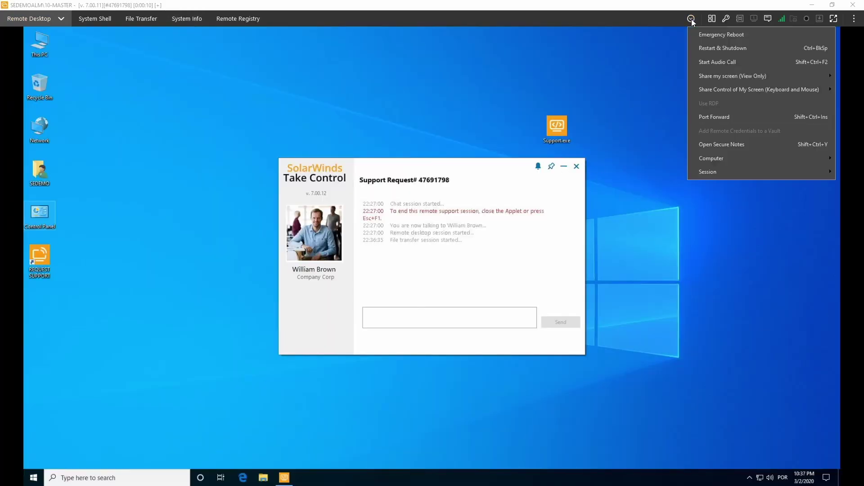
pyautogui.moveTo(710, 159)
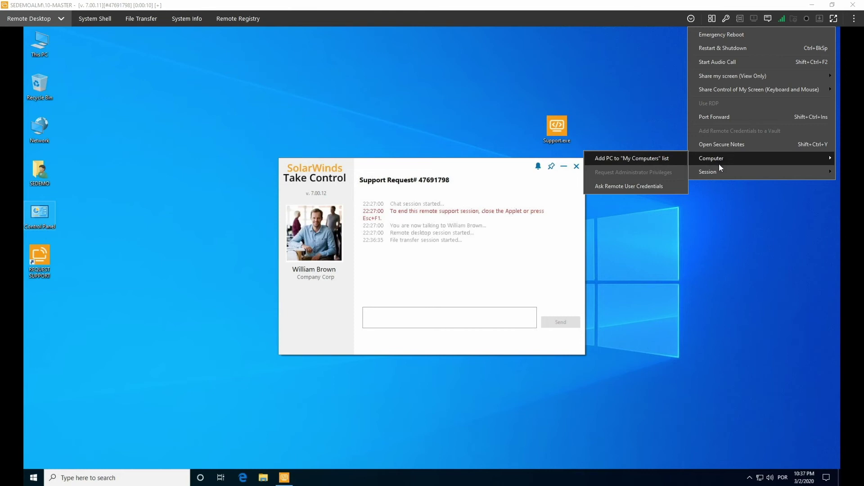
pyautogui.moveTo(720, 174)
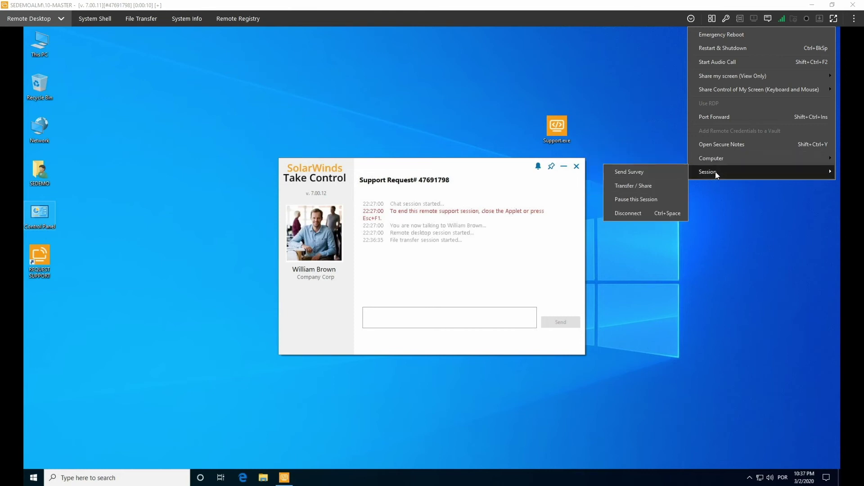
pyautogui.click(633, 185)
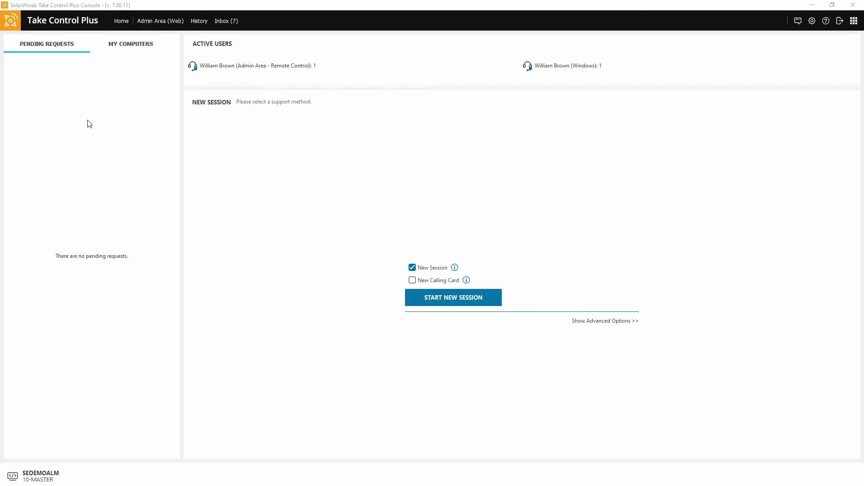
# - Show the My Computers list in the technician console and open the Tech Room group
pyautogui.click(144, 49)
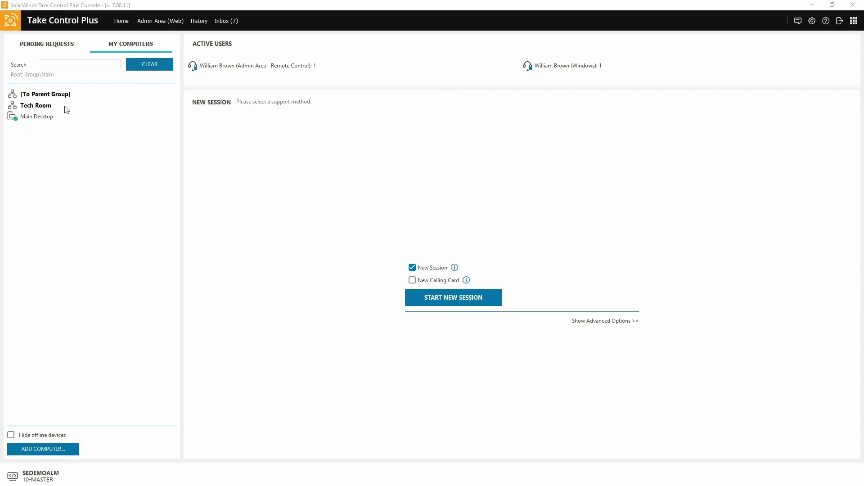
pyautogui.doubleClick(50, 108)
pyautogui.click(52, 106)
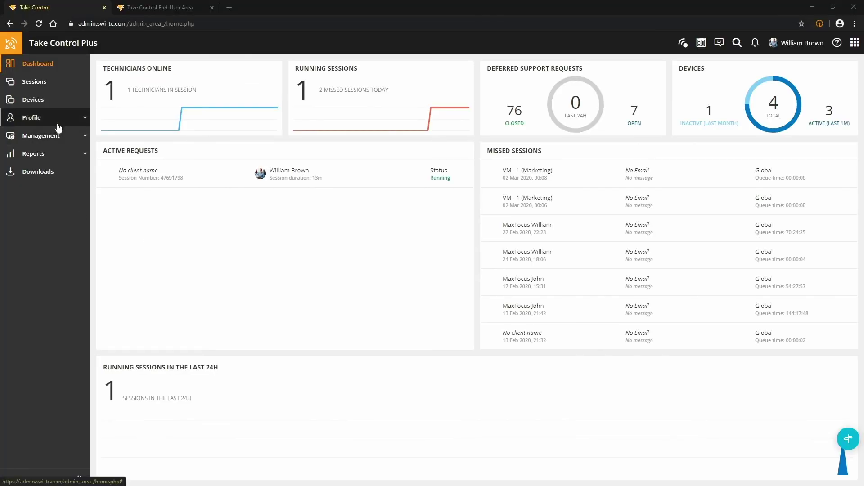
# - View the Departments management page and the Technician Performance report in the web Admin Area
pyautogui.click(60, 137)
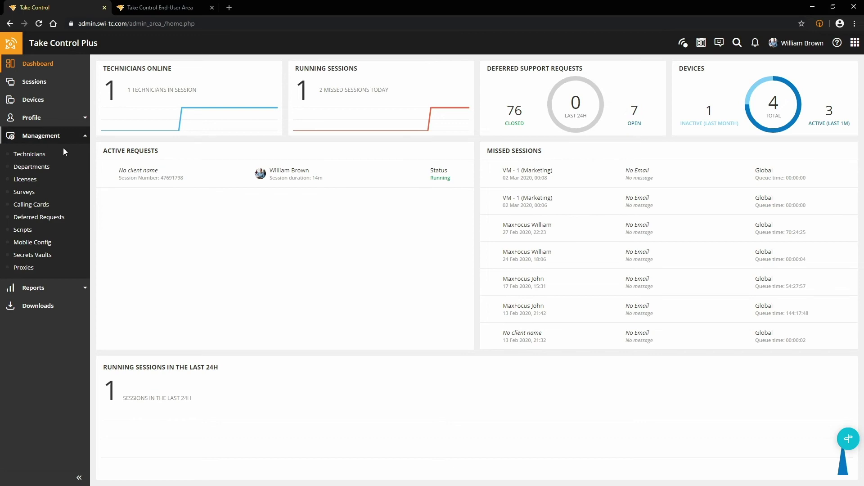
pyautogui.click(59, 173)
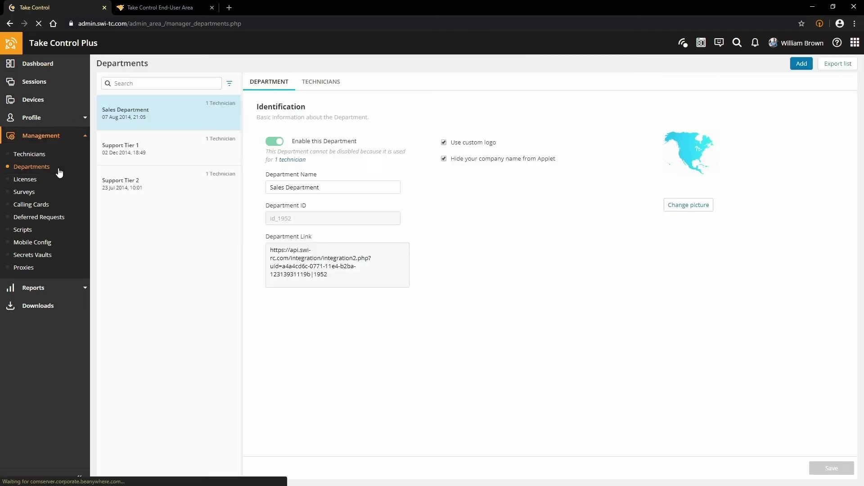
pyautogui.click(57, 288)
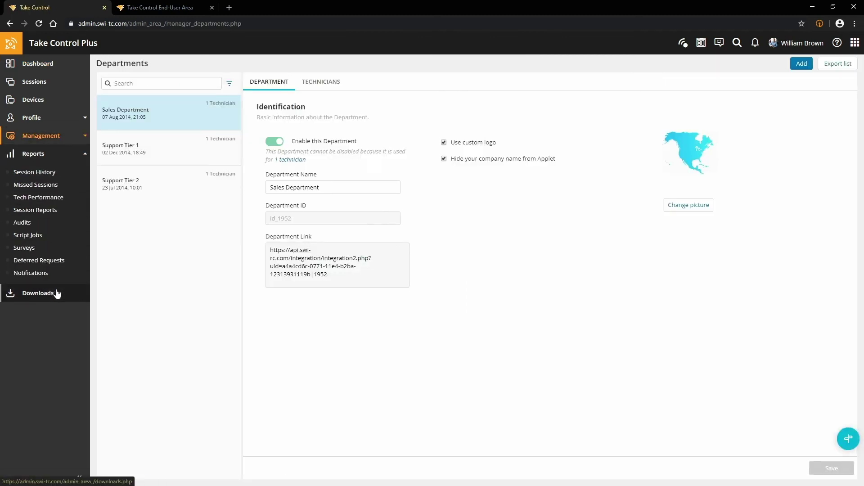
pyautogui.click(59, 200)
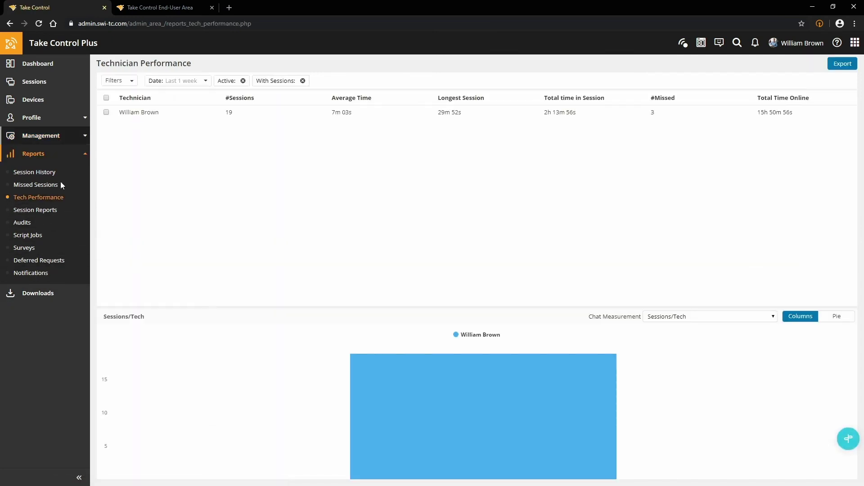
# - View the profile's Applet Setup settings and Terms of Service, and return to the dashboard
pyautogui.click(64, 122)
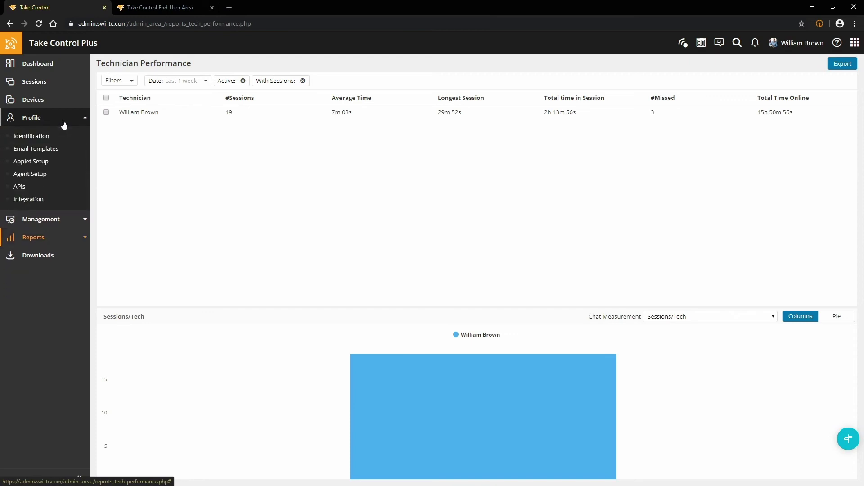
pyautogui.click(46, 162)
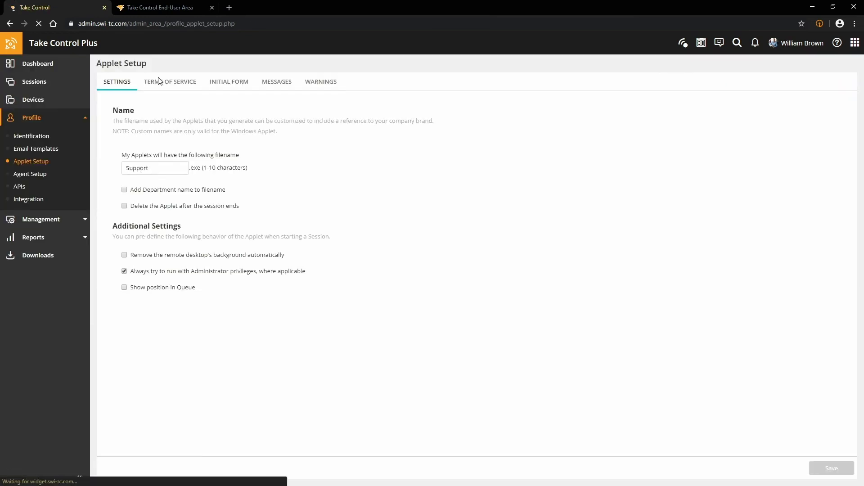
pyautogui.click(170, 82)
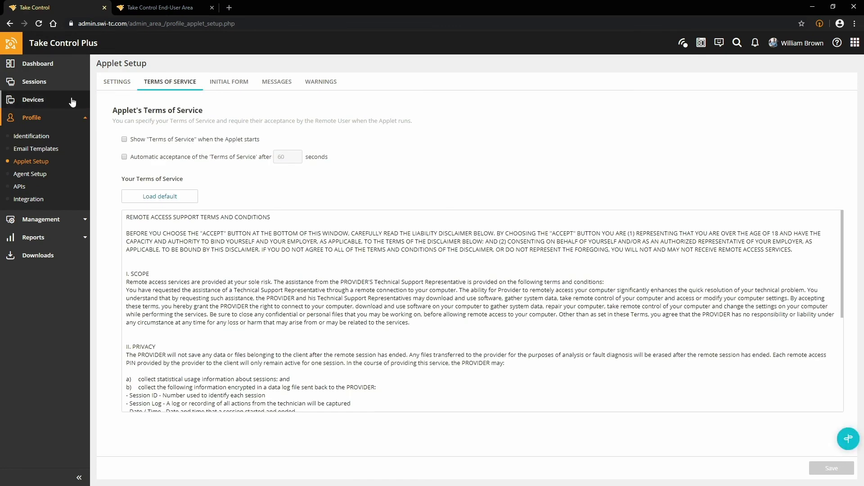
pyautogui.click(54, 64)
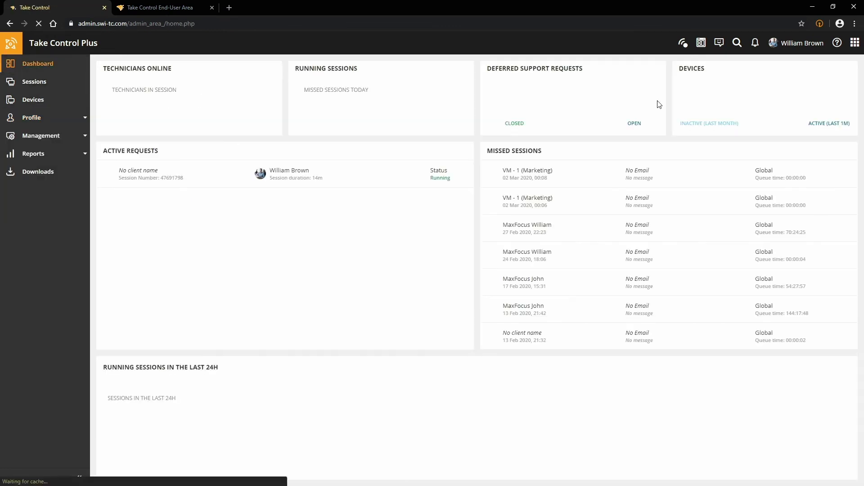
# - Show the Remote Control Mode options for creating a session and list all devices on the Devices page
pyautogui.click(683, 44)
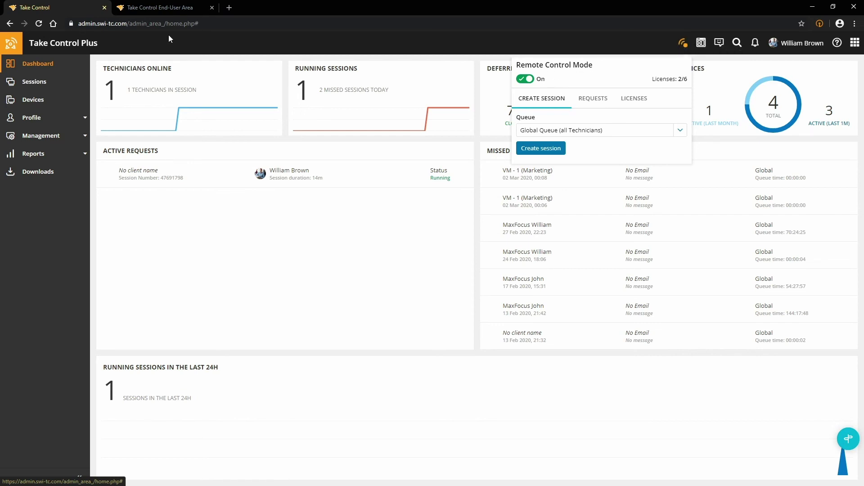
pyautogui.click(48, 100)
pyautogui.click(48, 100)
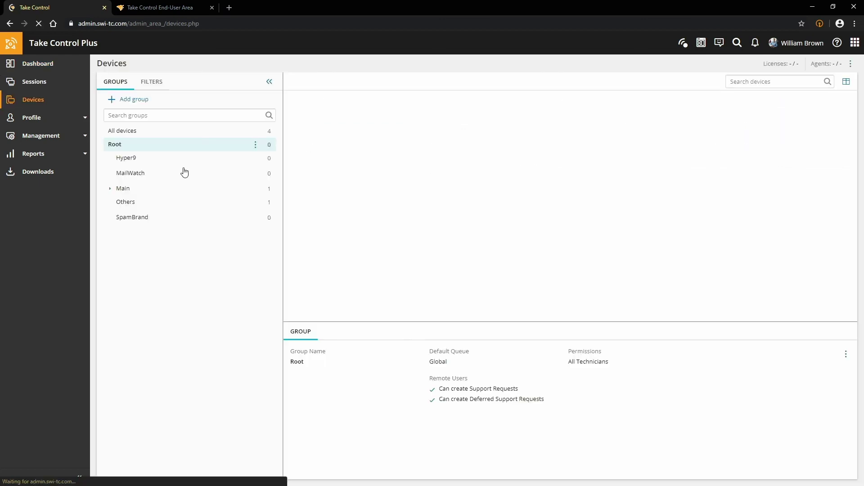
pyautogui.click(135, 132)
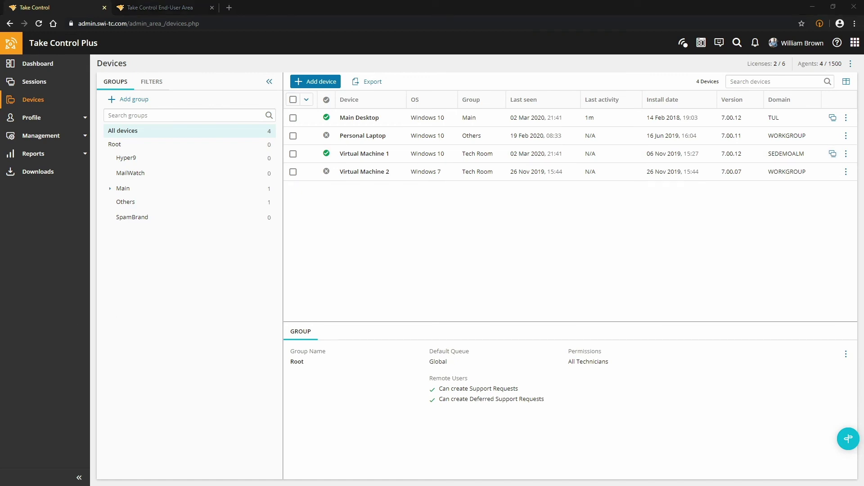
# - Browse the Profile and Management categories and view the Start APIs settings of the profile
pyautogui.click(47, 119)
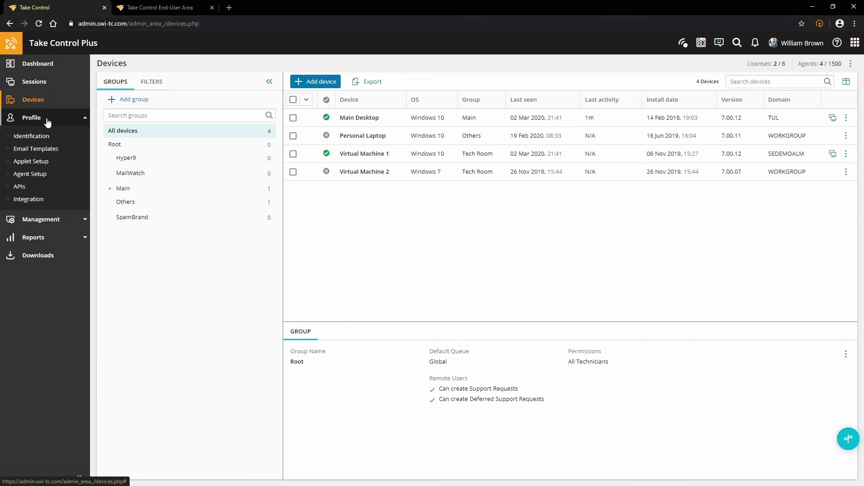
pyautogui.click(47, 219)
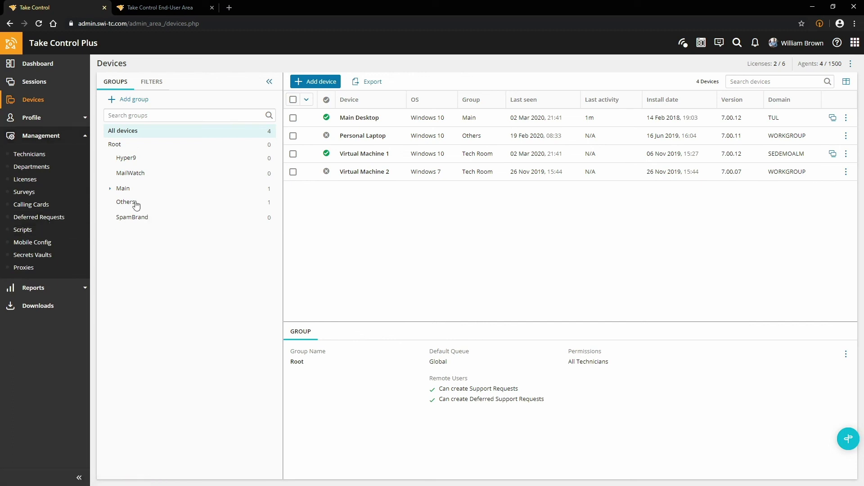
pyautogui.click(162, 8)
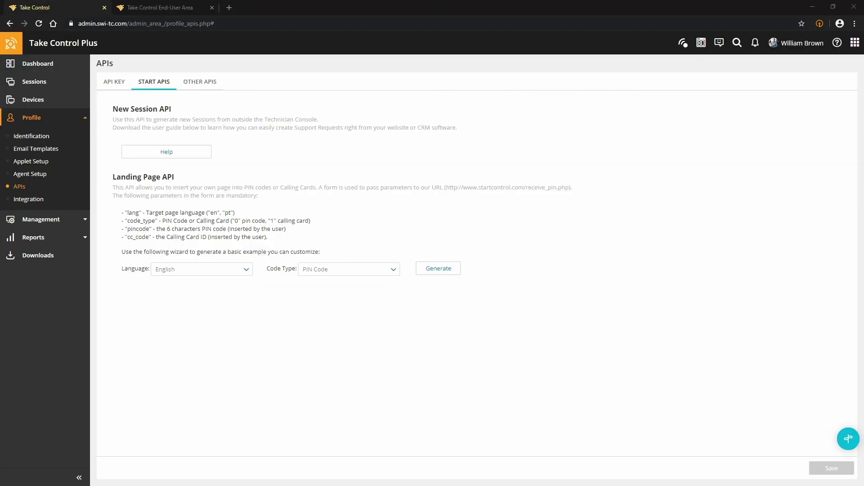
# - View the session details and chat transcript of the VM - 1 (Marketing) session and return to the Session History report
pyautogui.click(63, 207)
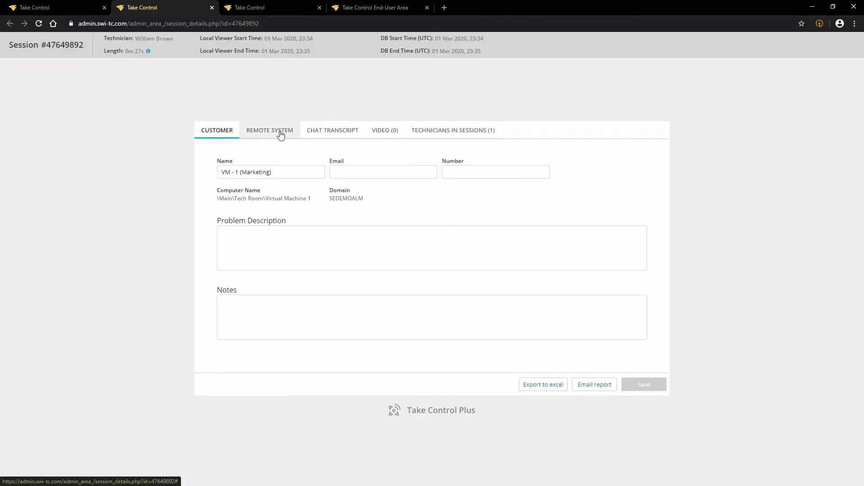
pyautogui.click(337, 134)
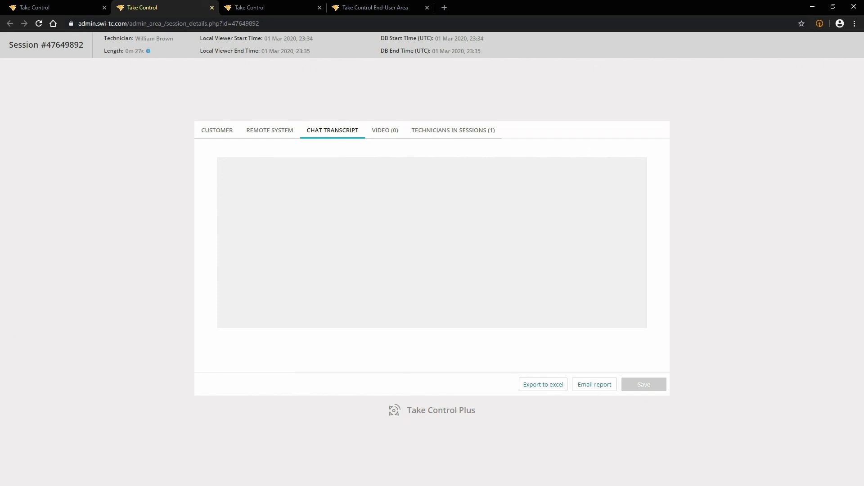
pyautogui.hotkey('ctrl', 'pageup')
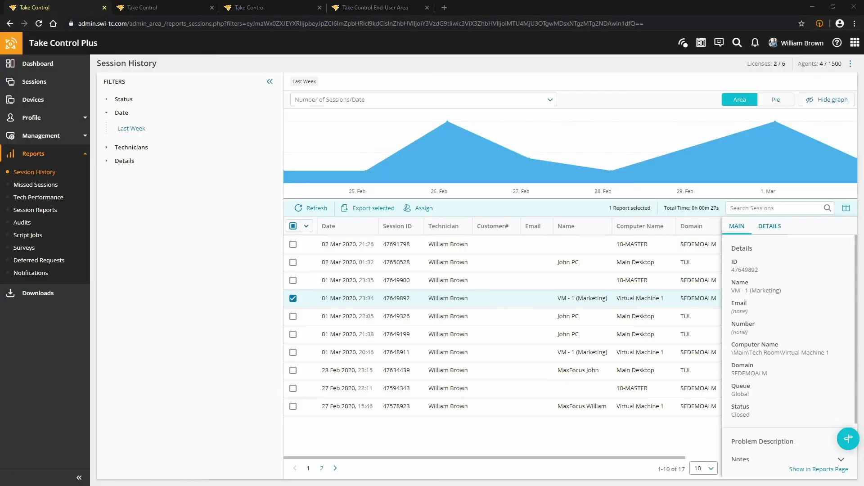